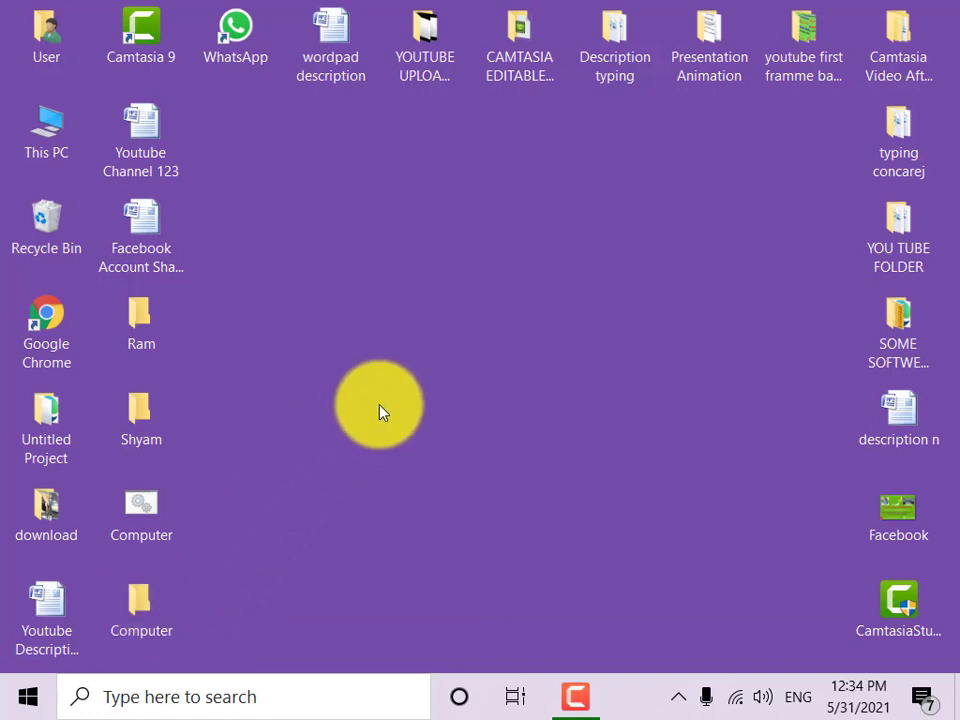
- Refresh the desktop several times and bring up the Ram folder's options
{"action": "right_click", "coordinate": [304, 267]}
{"action": "left_click", "coordinate": [372, 334]}
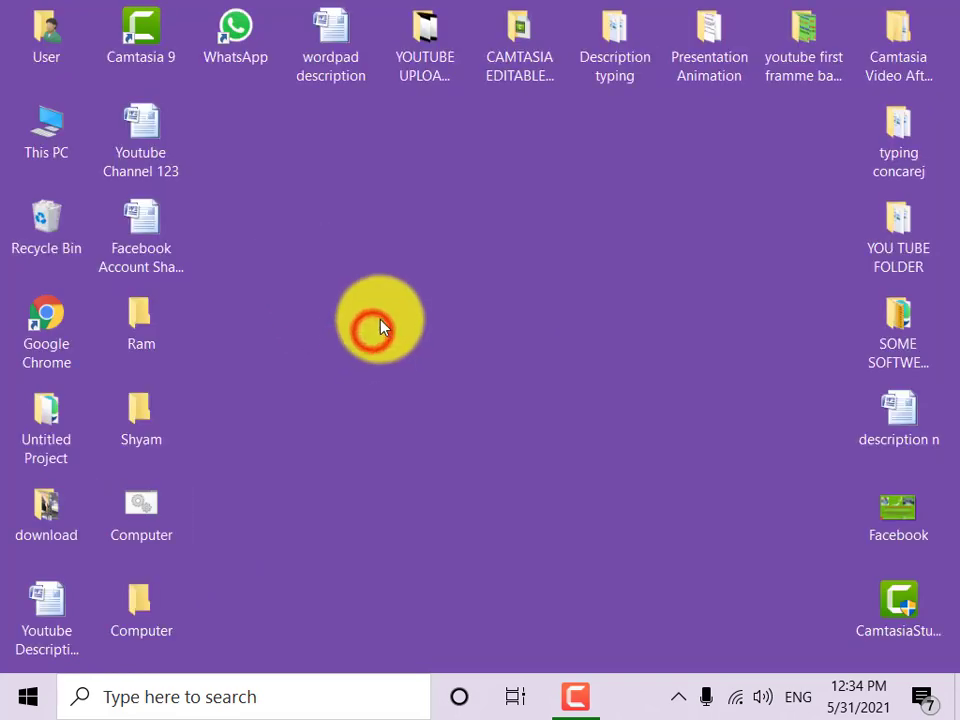
{"action": "right_click", "coordinate": [136, 314]}
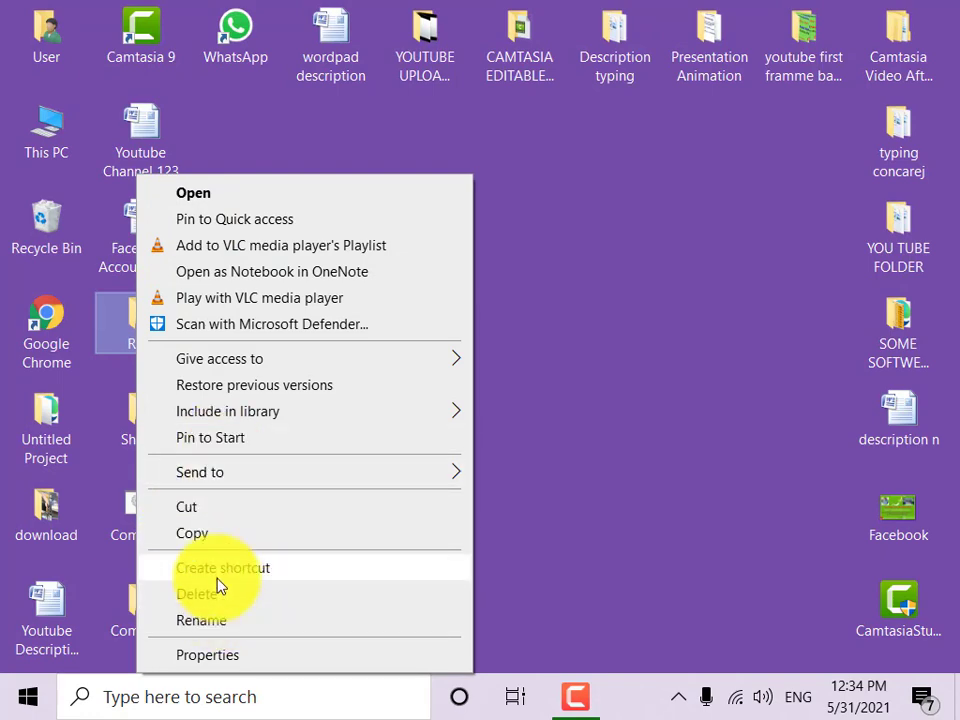
{"action": "right_click", "coordinate": [482, 302]}
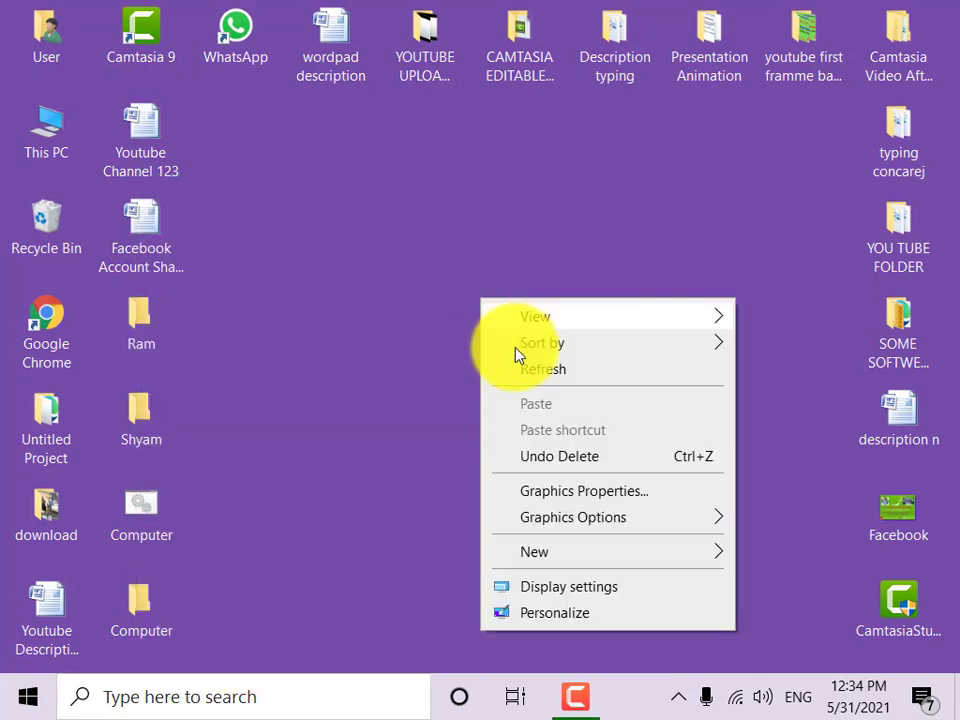
{"action": "left_click", "coordinate": [523, 372]}
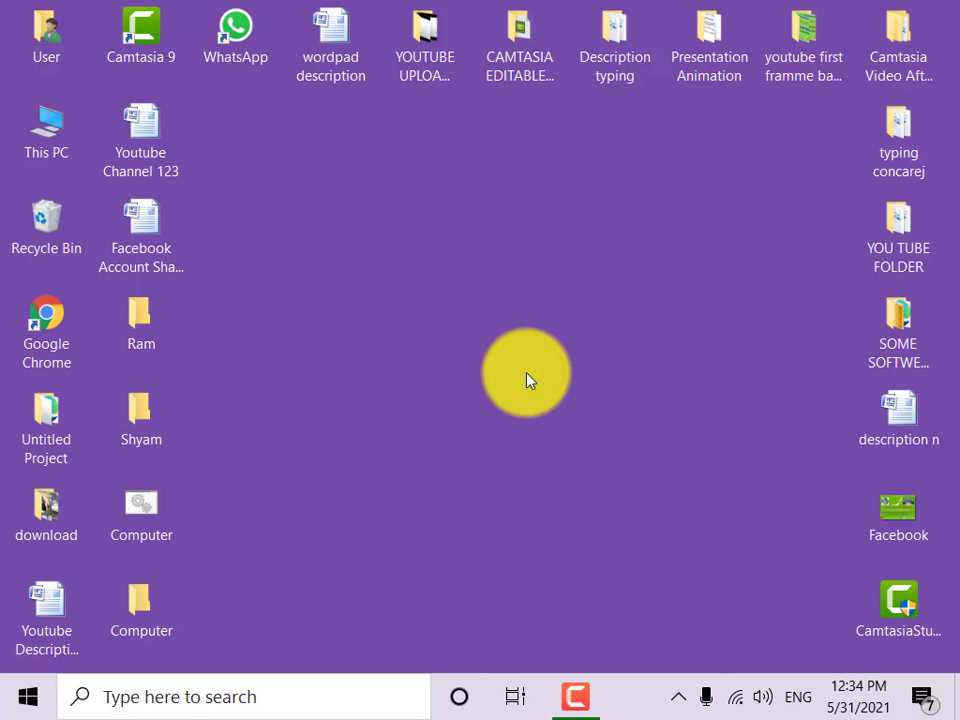
{"action": "right_click", "coordinate": [375, 198]}
{"action": "left_click", "coordinate": [421, 264]}
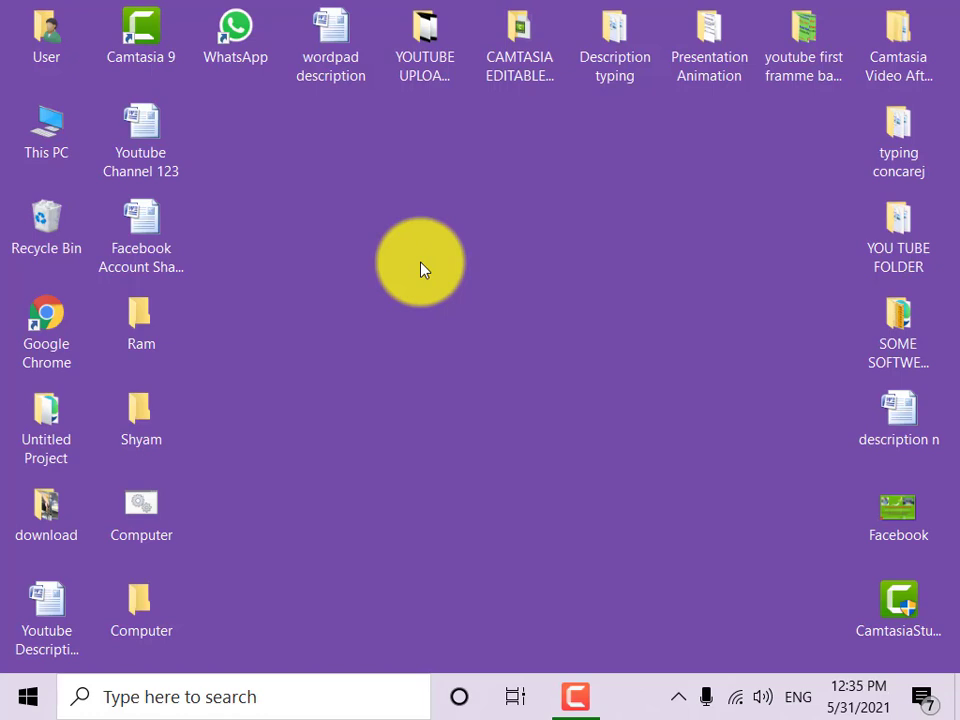
{"action": "right_click", "coordinate": [330, 226]}
{"action": "left_click", "coordinate": [343, 272]}
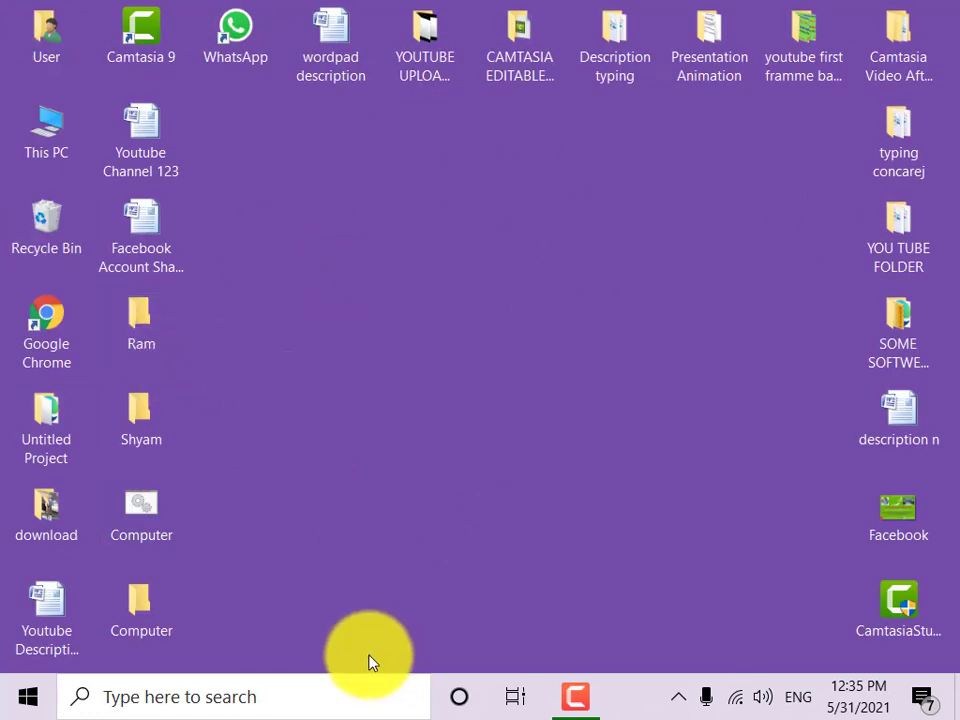
- Browse the Start menu's Windows Accessories group, then dismiss the Start menu
{"action": "left_click", "coordinate": [30, 708]}
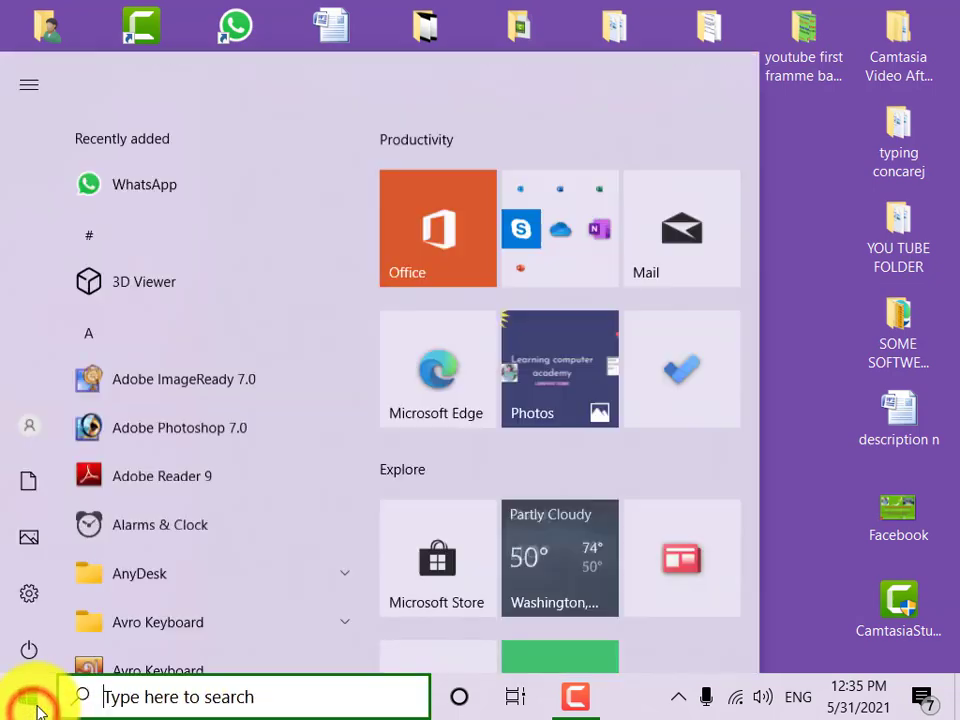
{"action": "scroll", "coordinate": [278, 262], "scroll_direction": "down", "scroll_amount": 6}
{"action": "scroll", "coordinate": [277, 372], "scroll_direction": "down", "scroll_amount": 6}
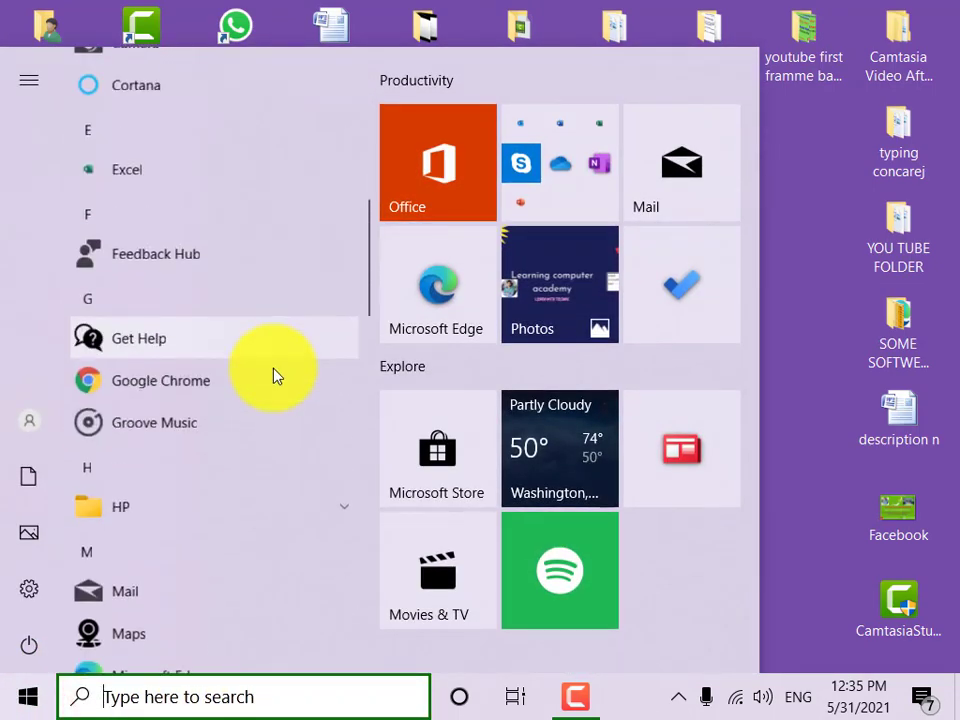
{"action": "scroll", "coordinate": [215, 450], "scroll_direction": "down", "scroll_amount": 8}
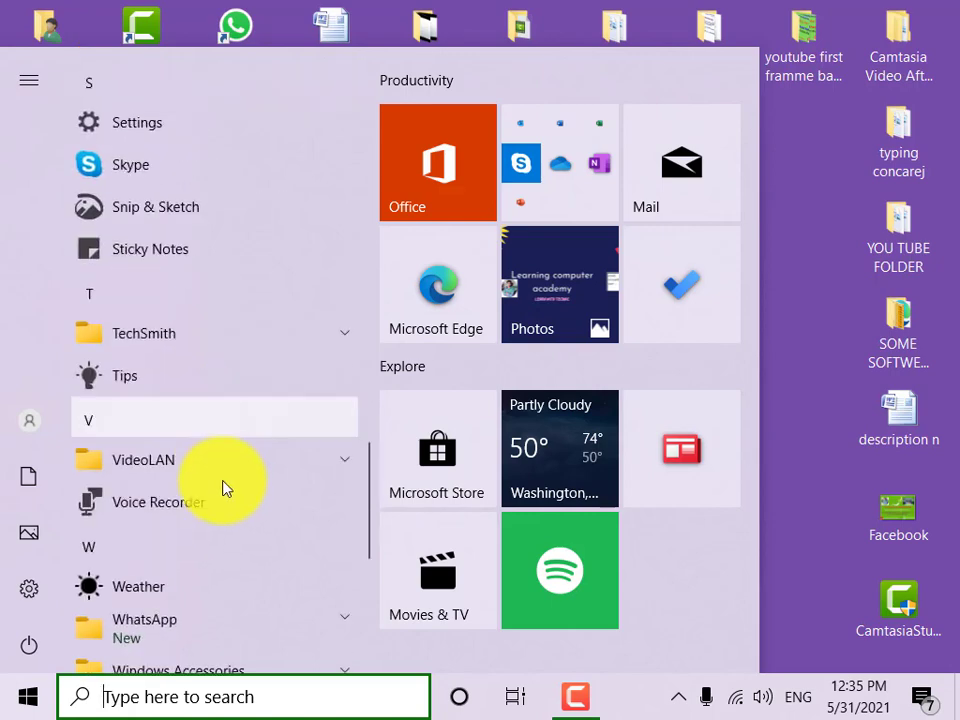
{"action": "scroll", "coordinate": [200, 560], "scroll_direction": "down", "scroll_amount": 3}
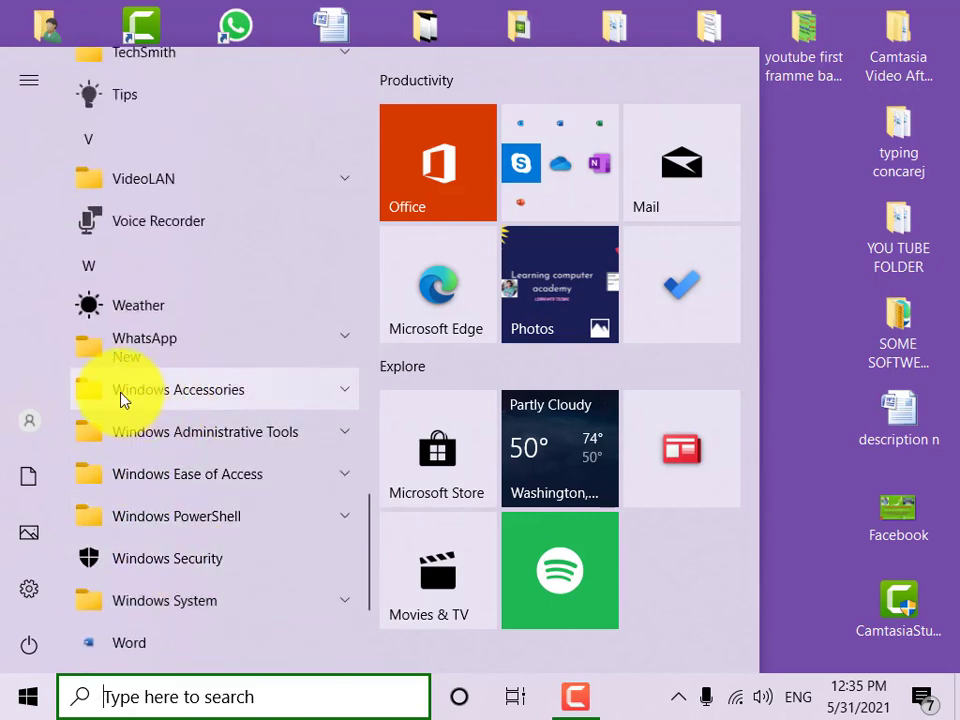
{"action": "left_click", "coordinate": [200, 393]}
{"action": "scroll", "coordinate": [279, 392], "scroll_direction": "up", "scroll_amount": 1}
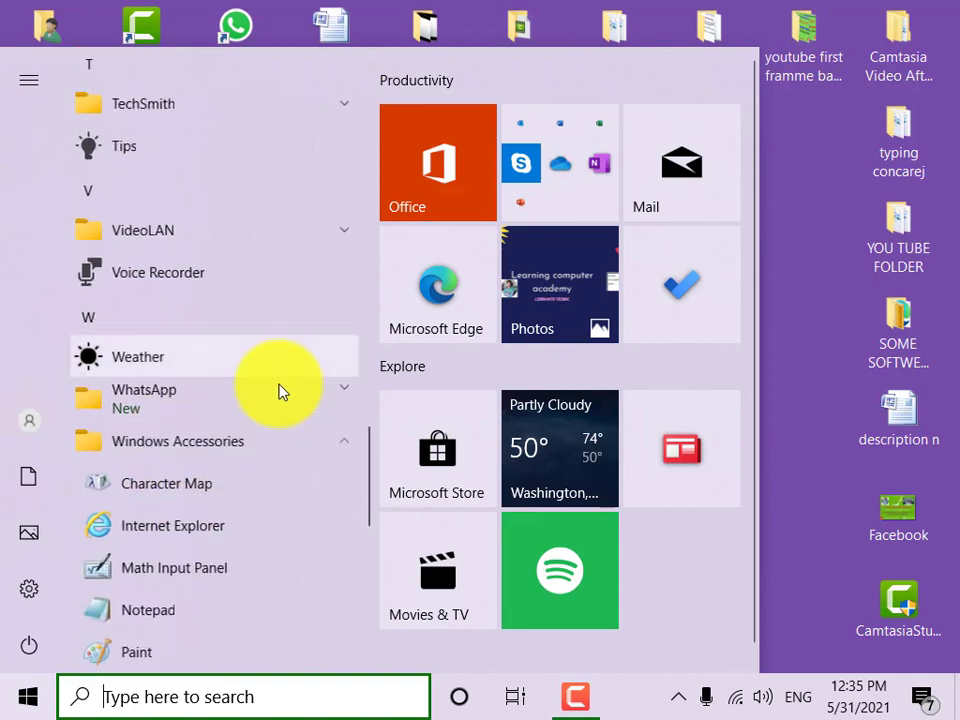
{"action": "scroll", "coordinate": [236, 525], "scroll_direction": "down", "scroll_amount": 1}
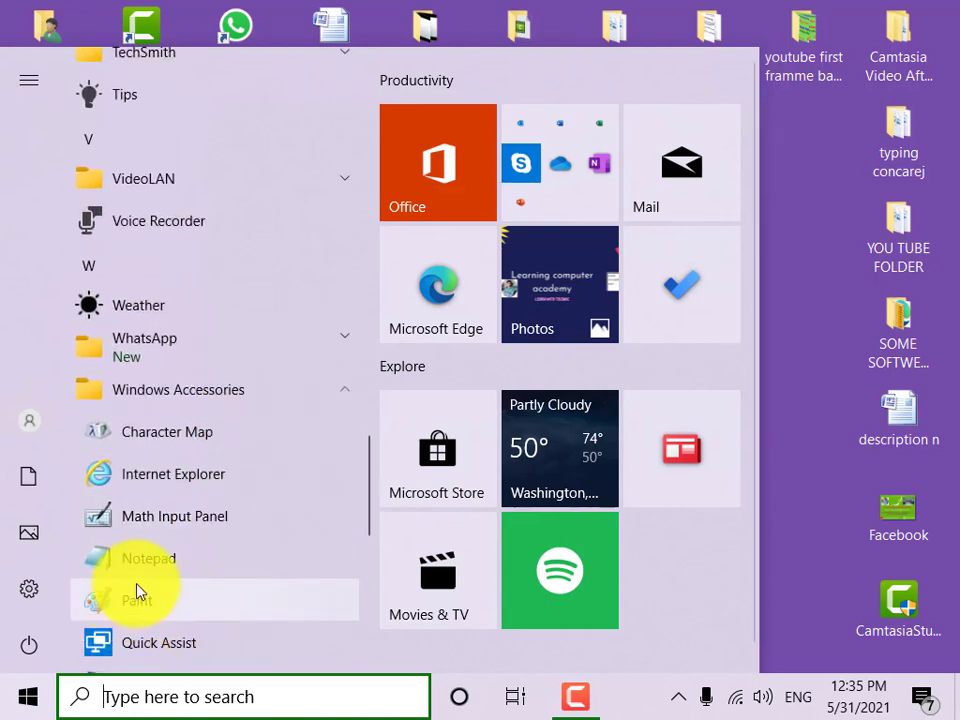
{"action": "left_click", "coordinate": [780, 265]}
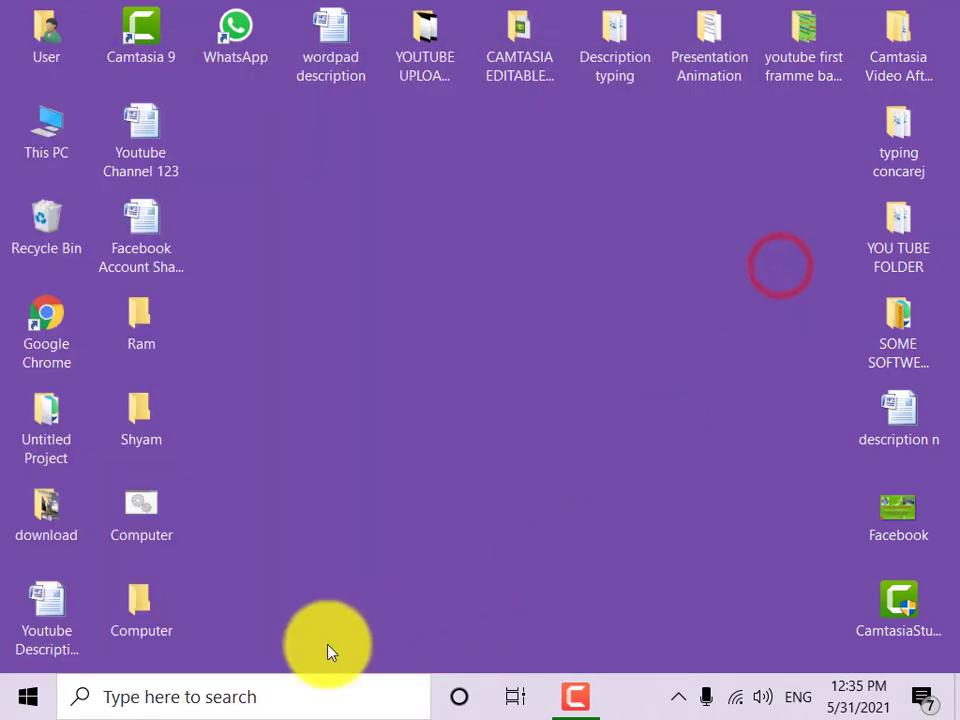
- Search for 'not' and launch Notepad from the results
{"action": "left_click", "coordinate": [198, 695]}
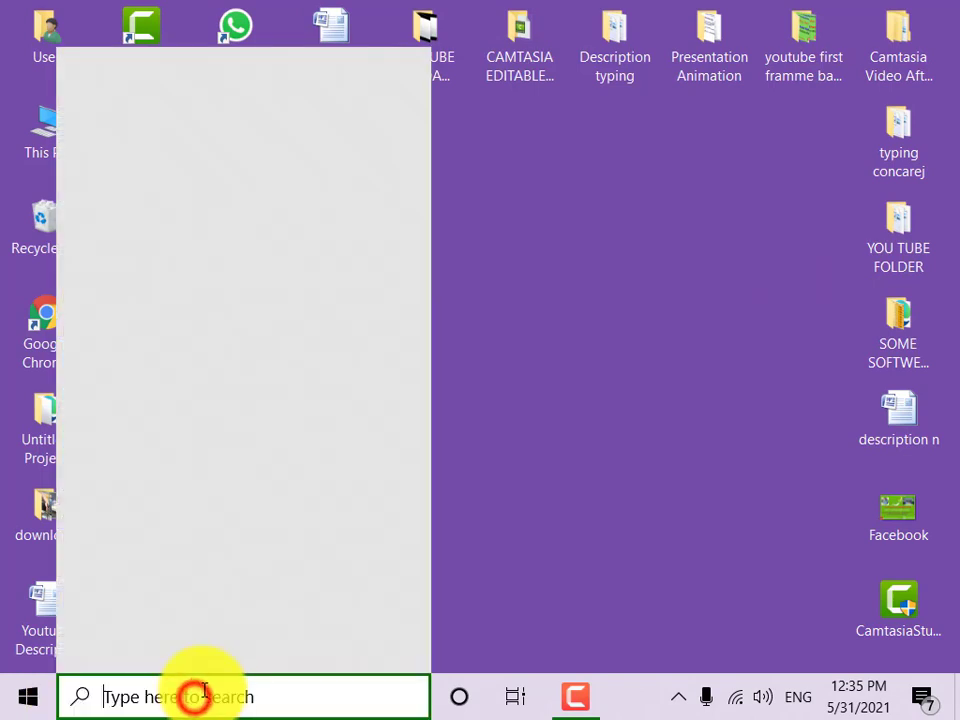
{"action": "type", "text": "not"}
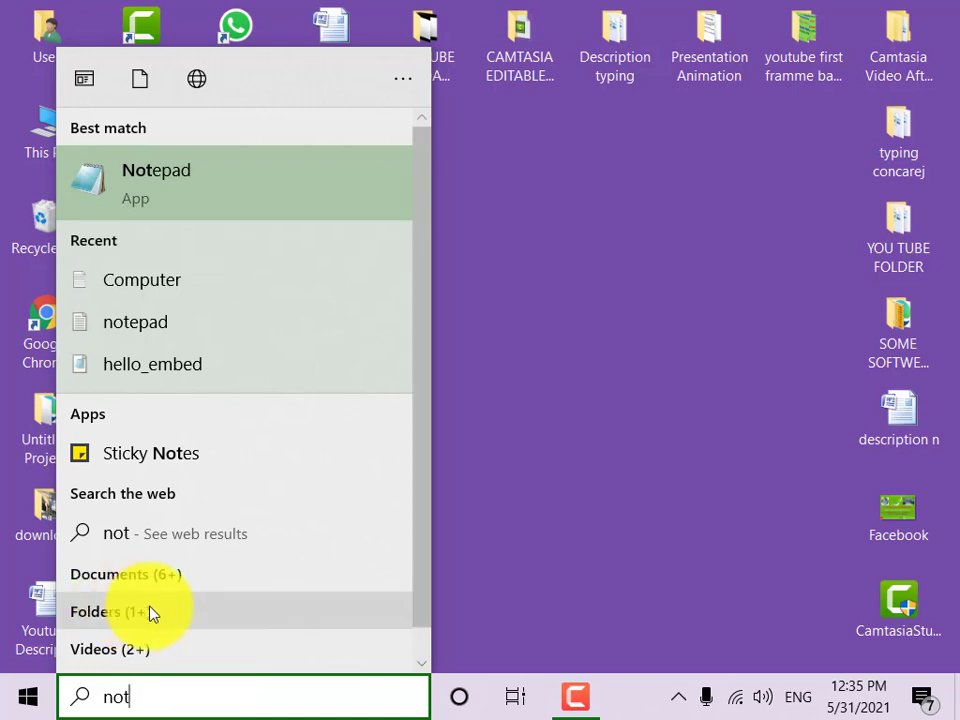
{"action": "left_click", "coordinate": [179, 173]}
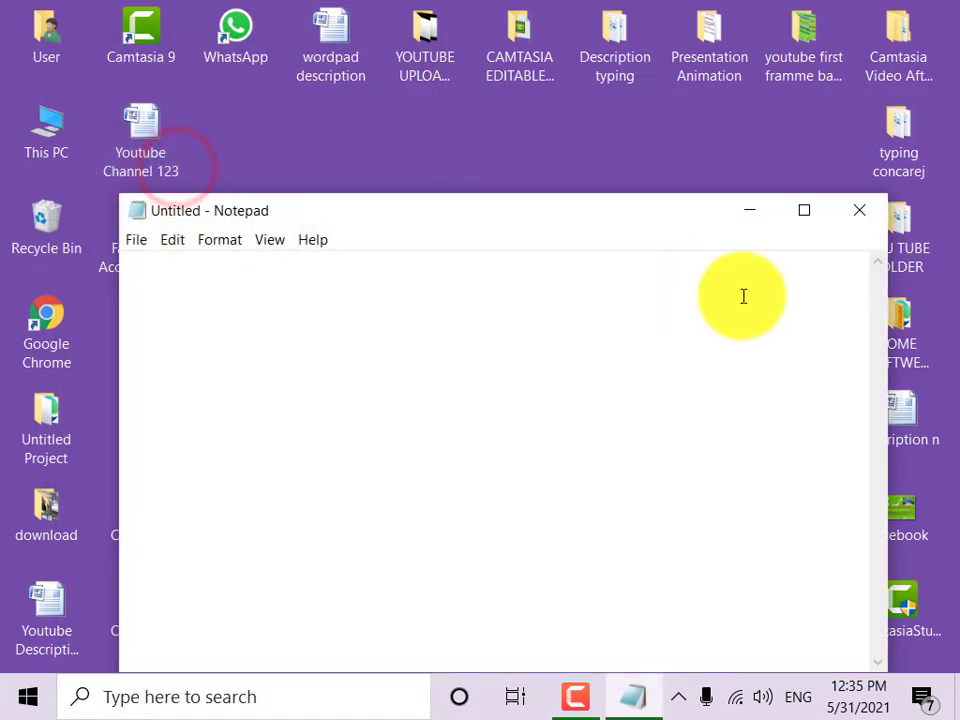
- Maximize Notepad and type 'md Ramesh Ram Shyam Pintu-Bhuinya a b c'
{"action": "left_click", "coordinate": [801, 224]}
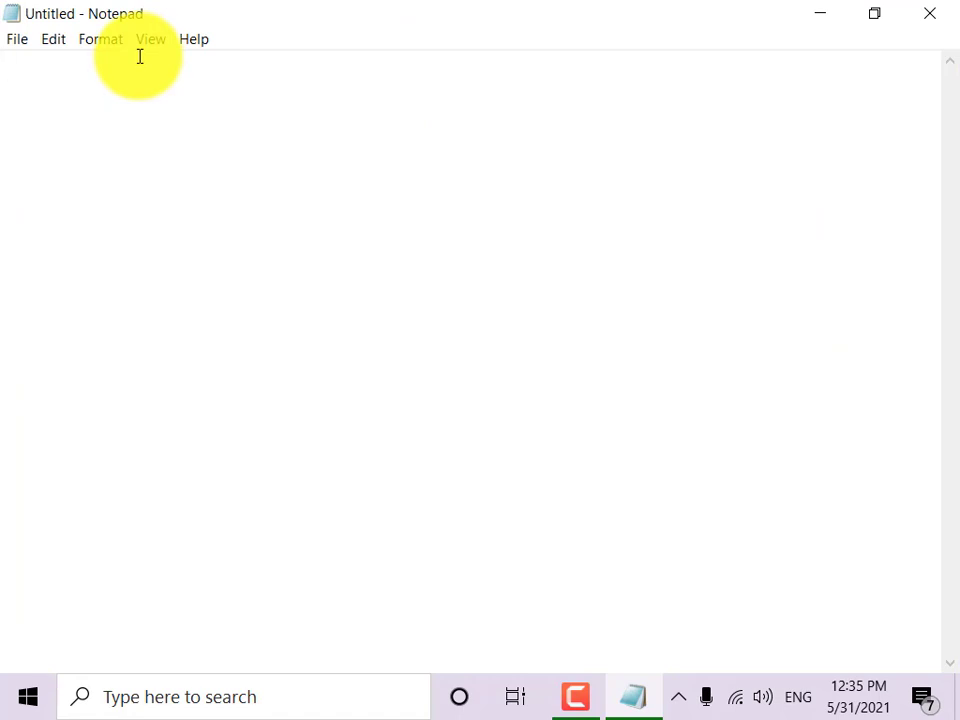
{"action": "type", "text": "md"}
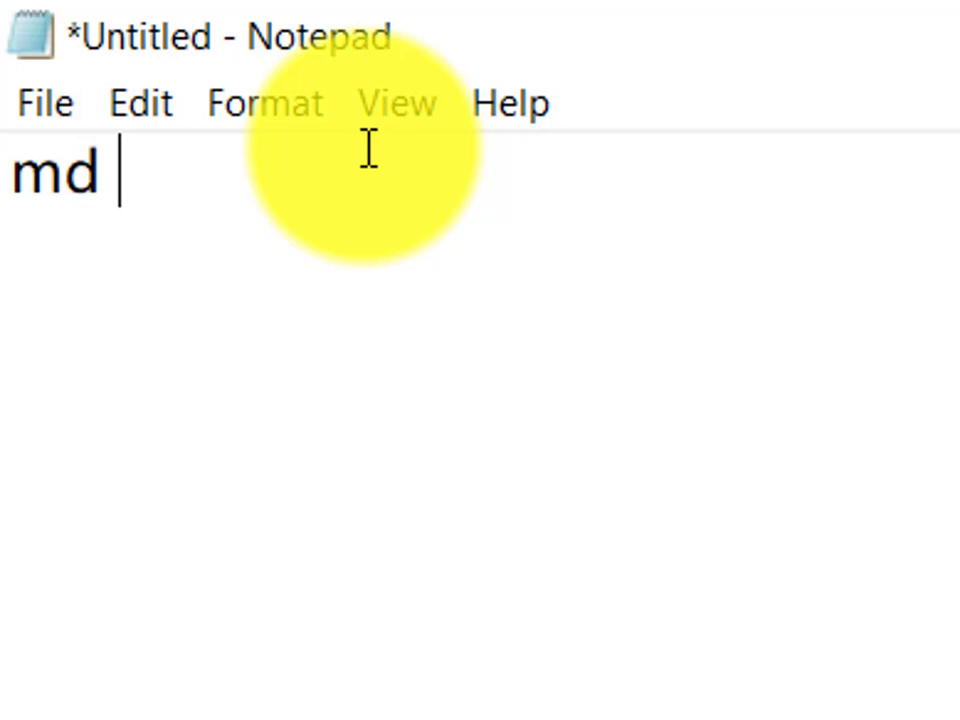
{"action": "type", "text": "Ra"}
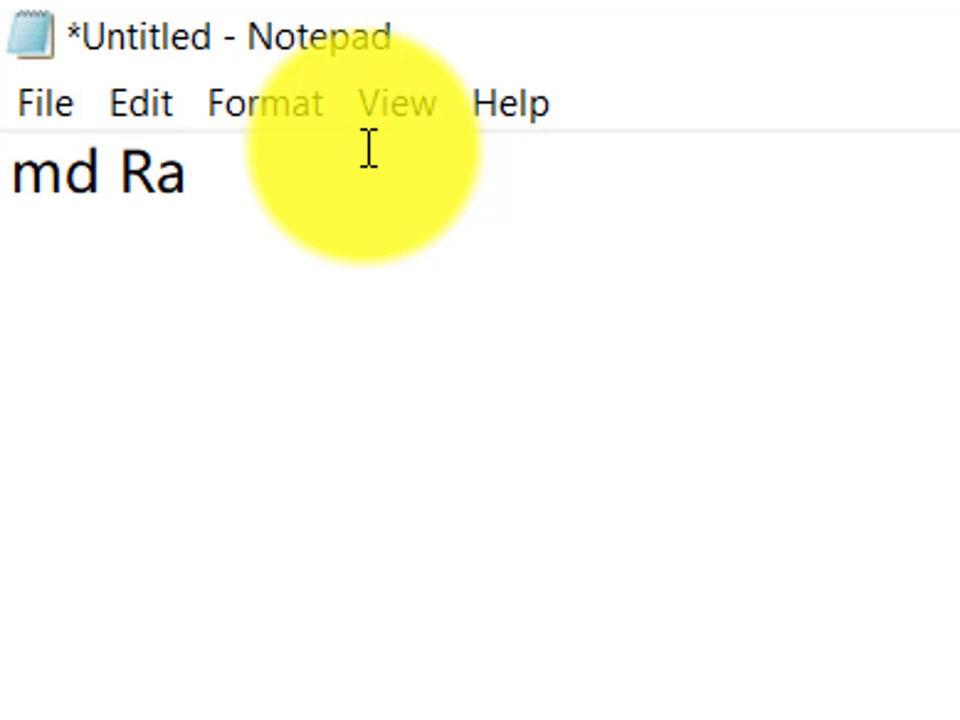
{"action": "type", "text": "mesh"}
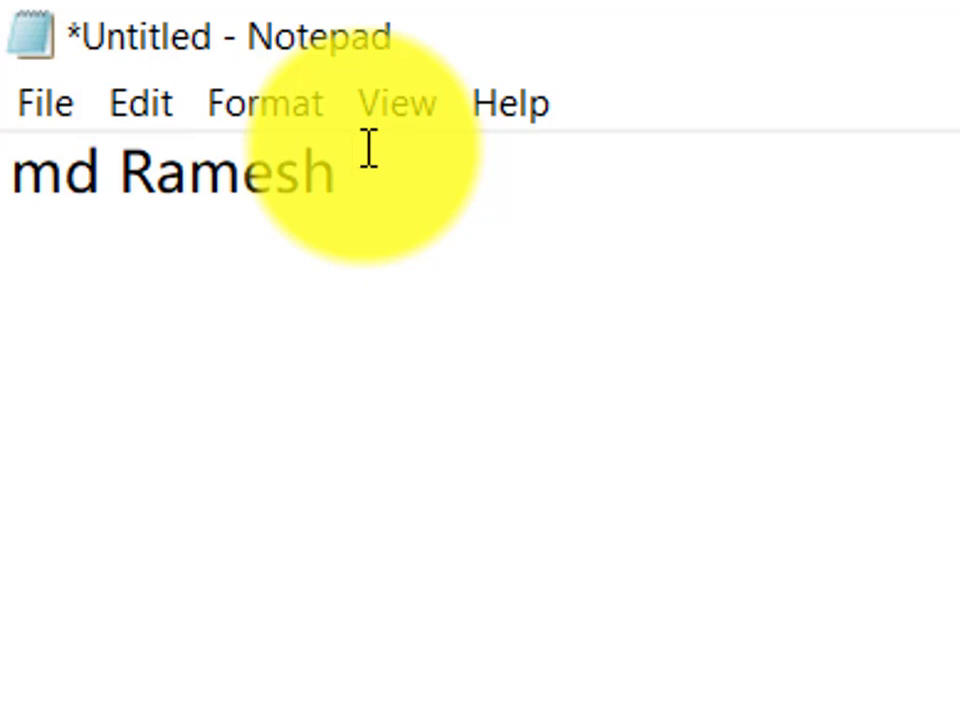
{"action": "type", "text": " Ram S"}
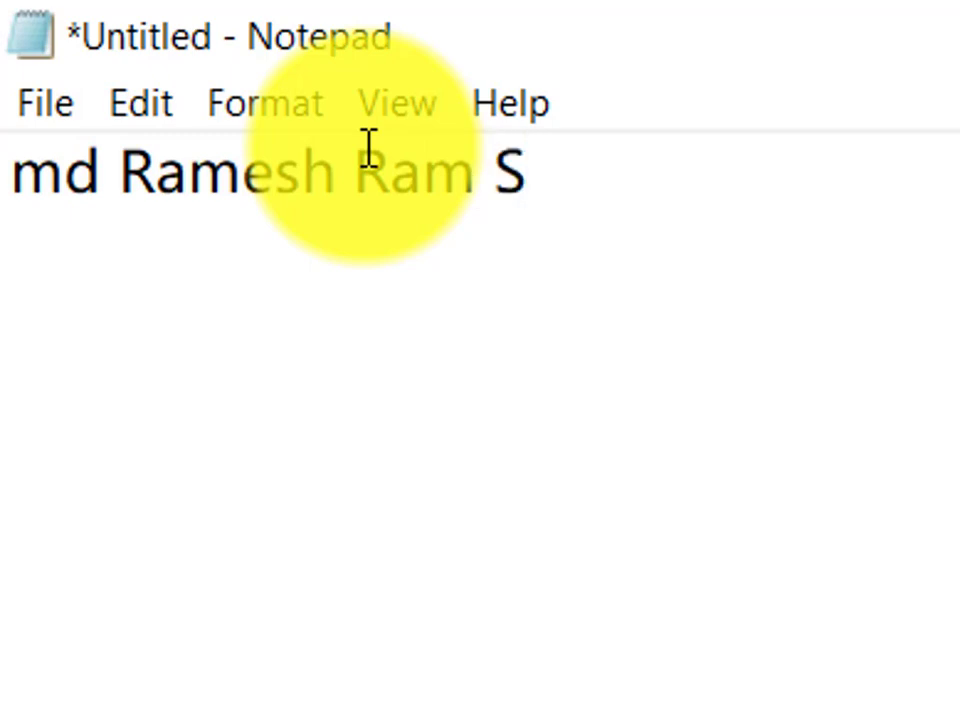
{"action": "type", "text": "hyam "}
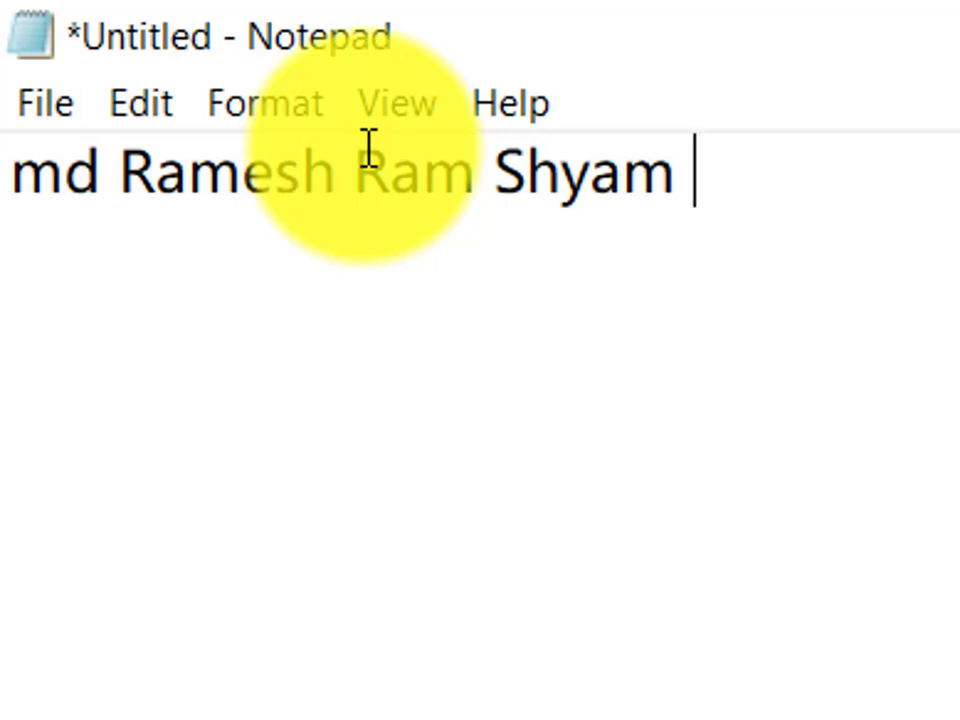
{"action": "type", "text": "Pintu"}
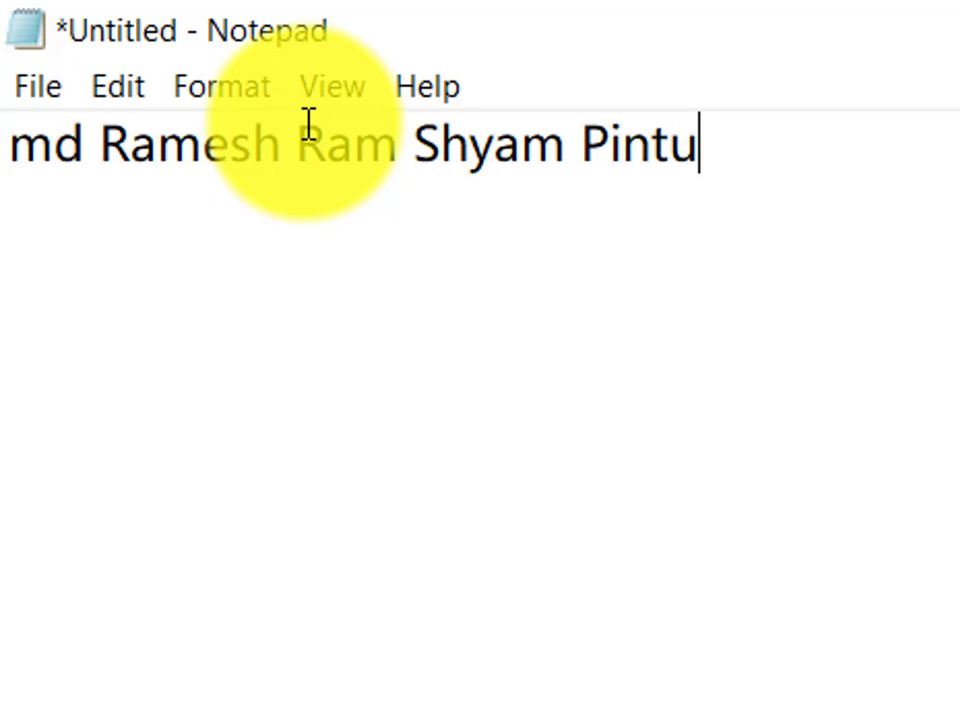
{"action": "type", "text": "-"}
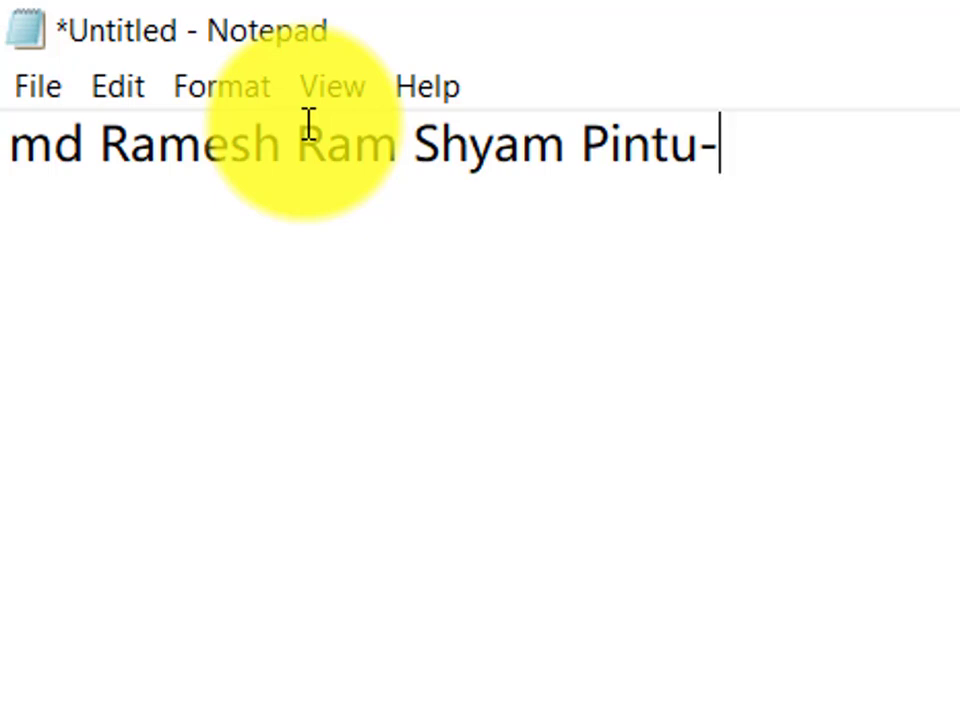
{"action": "type", "text": "B"}
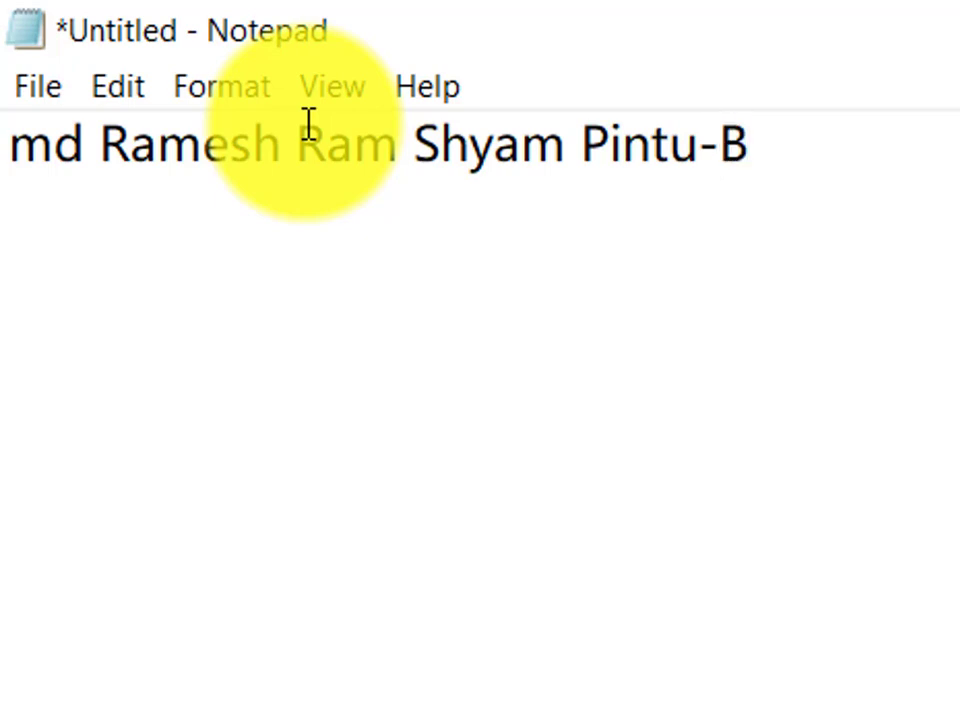
{"action": "type", "text": "huim"}
{"action": "key", "text": "BackSpace"}
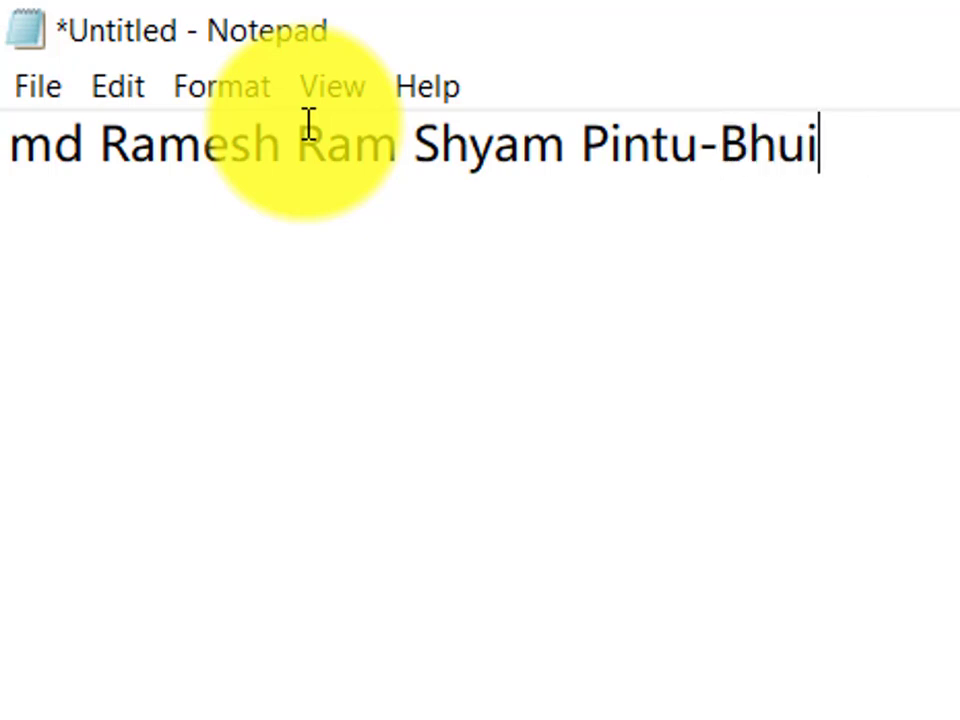
{"action": "type", "text": "nya"}
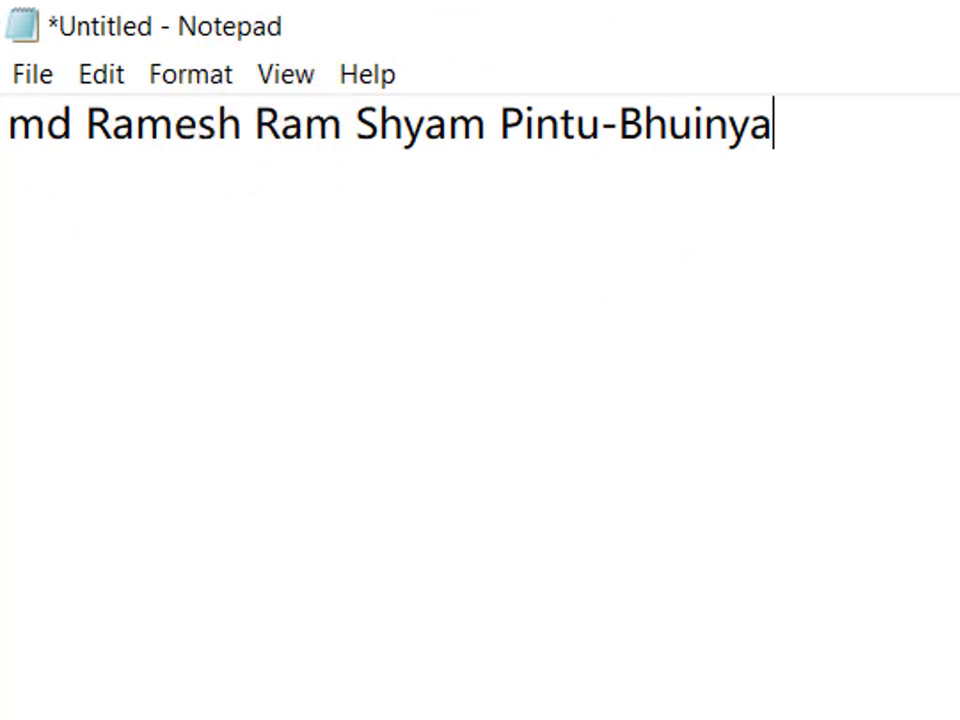
{"action": "type", "text": "a"}
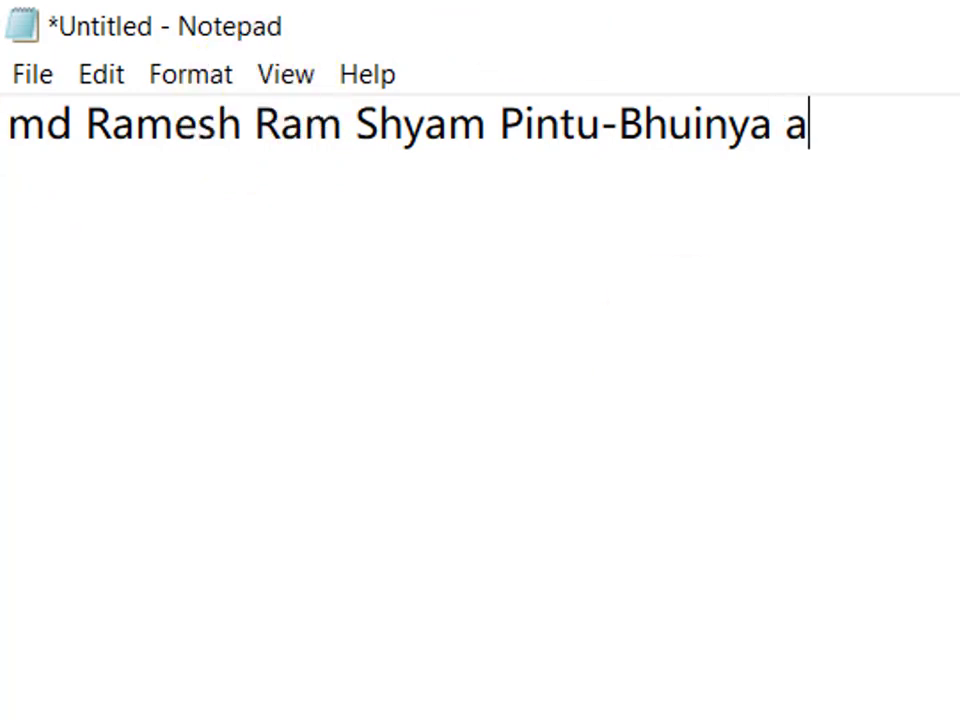
{"action": "type", "text": " b c"}
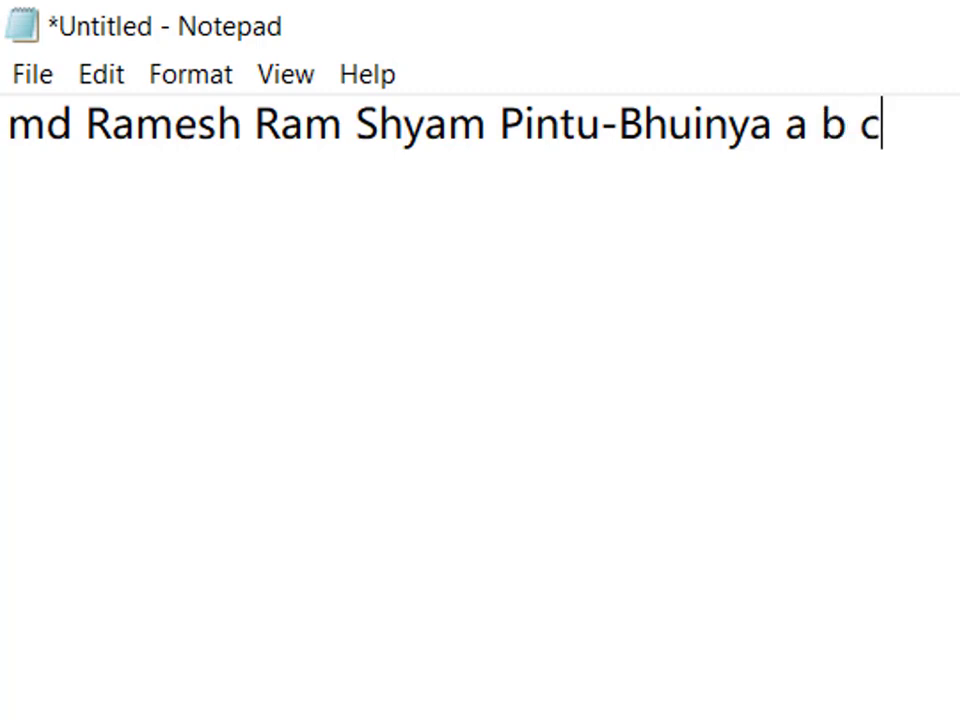
- Save the command text as a new file named Sir.bat in the Desktop folder
{"action": "left_click", "coordinate": [22, 73]}
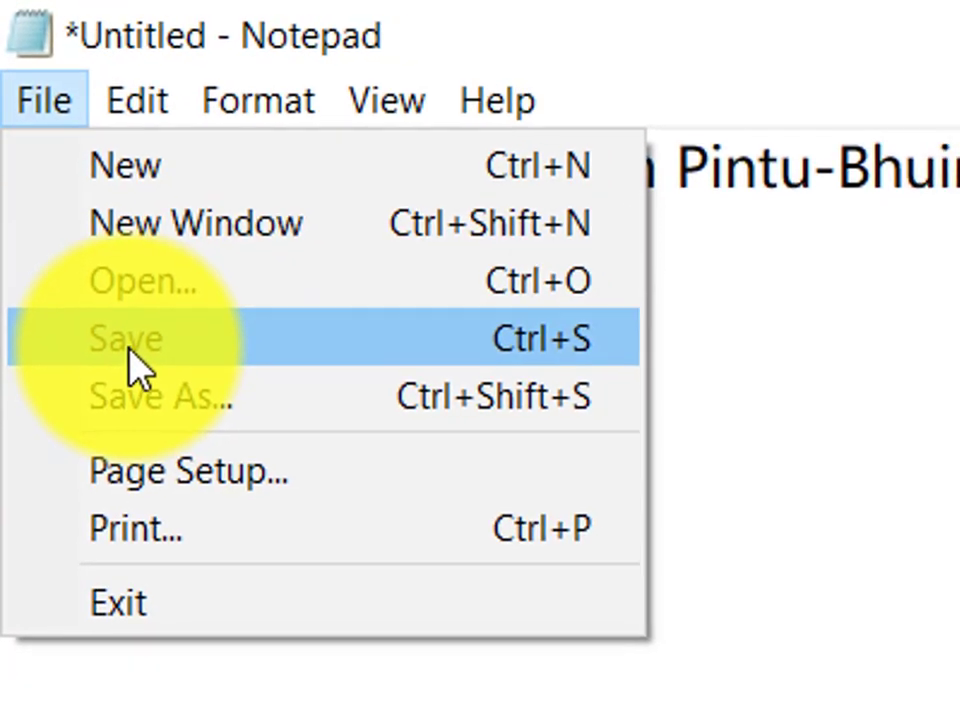
{"action": "left_click", "coordinate": [155, 390]}
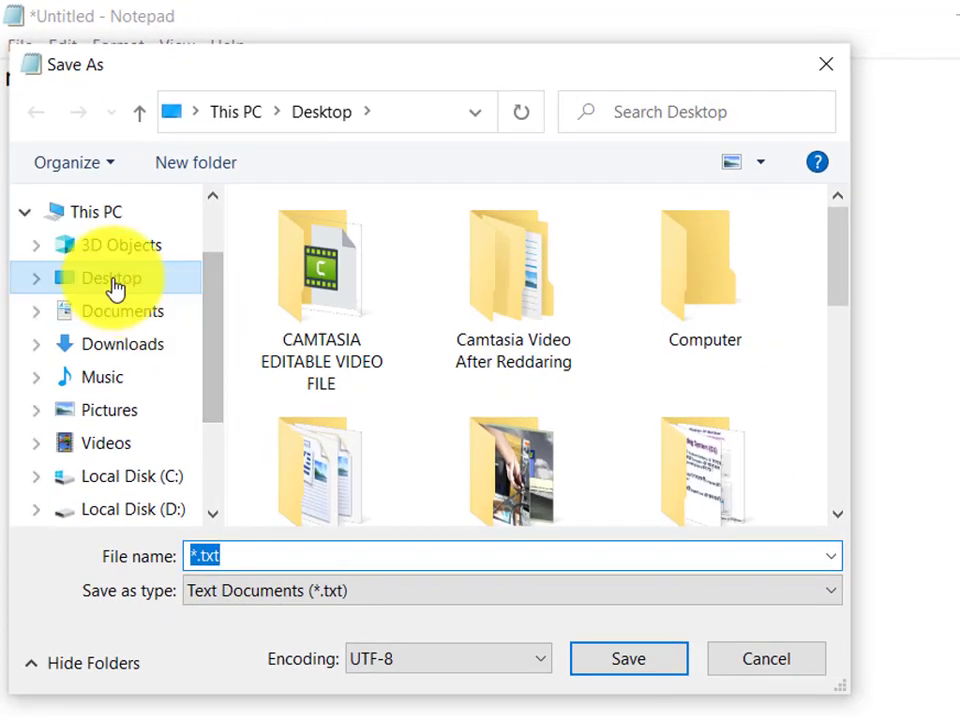
{"action": "left_click", "coordinate": [133, 280]}
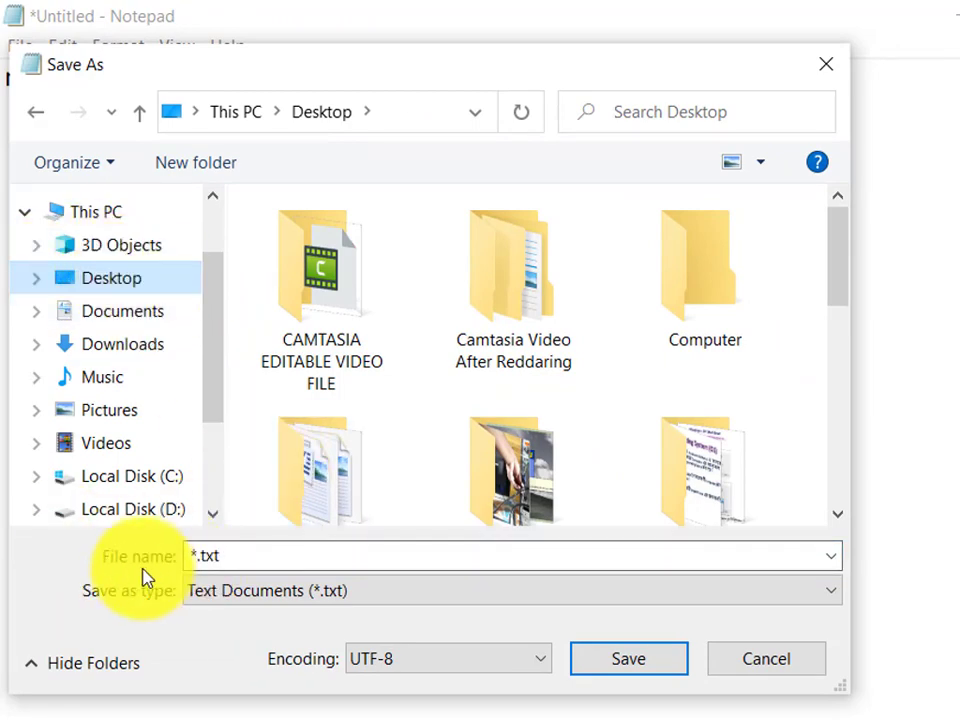
{"action": "left_click", "coordinate": [210, 564]}
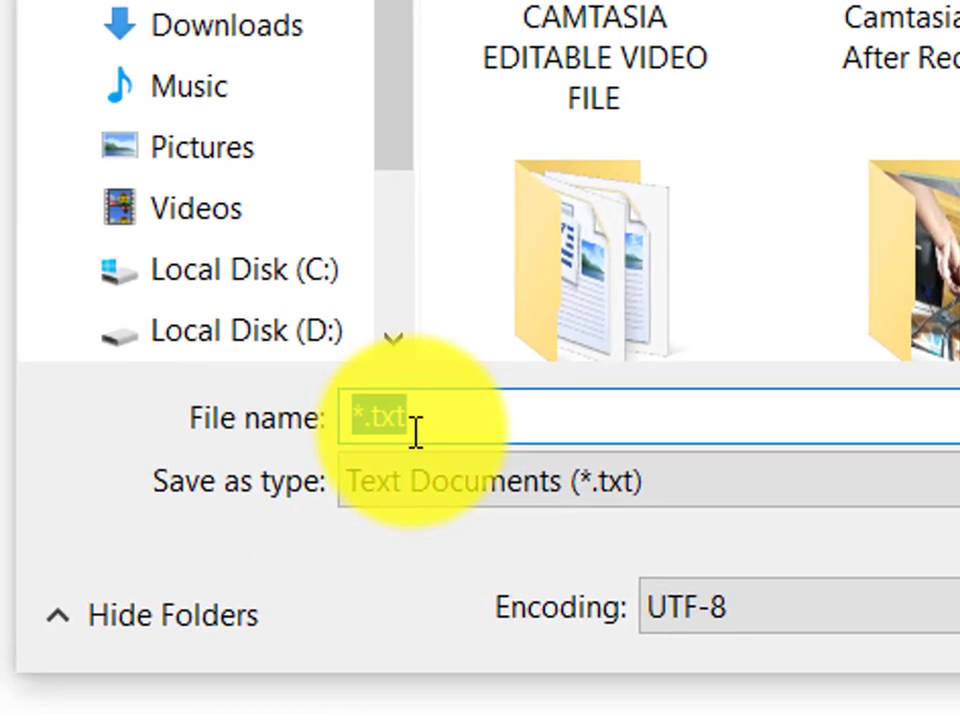
{"action": "type", "text": "Sir"}
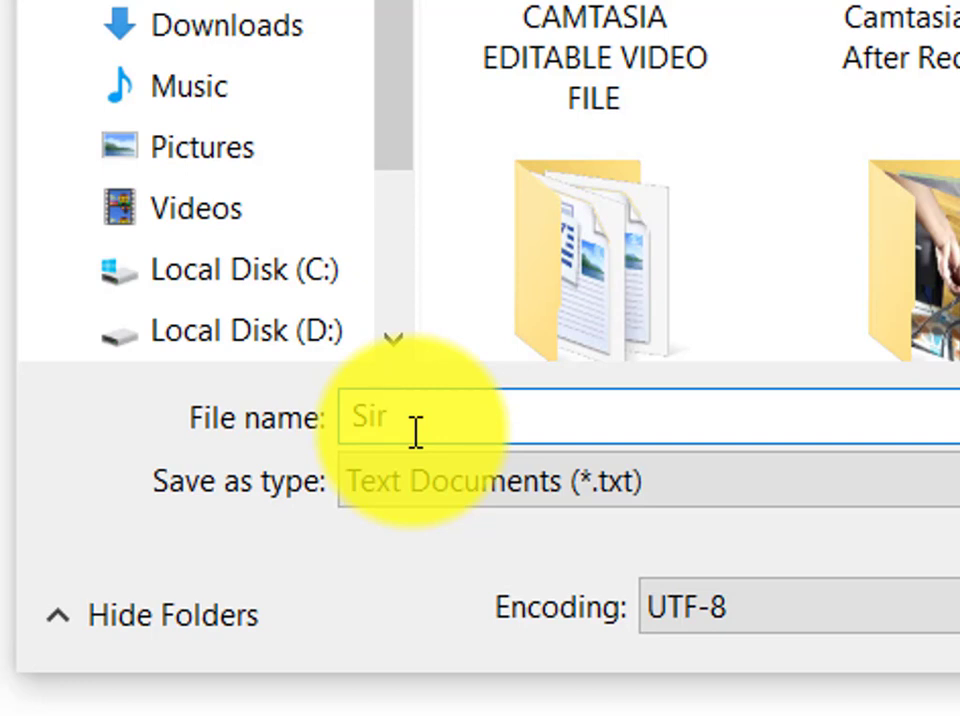
{"action": "type", "text": ".bat"}
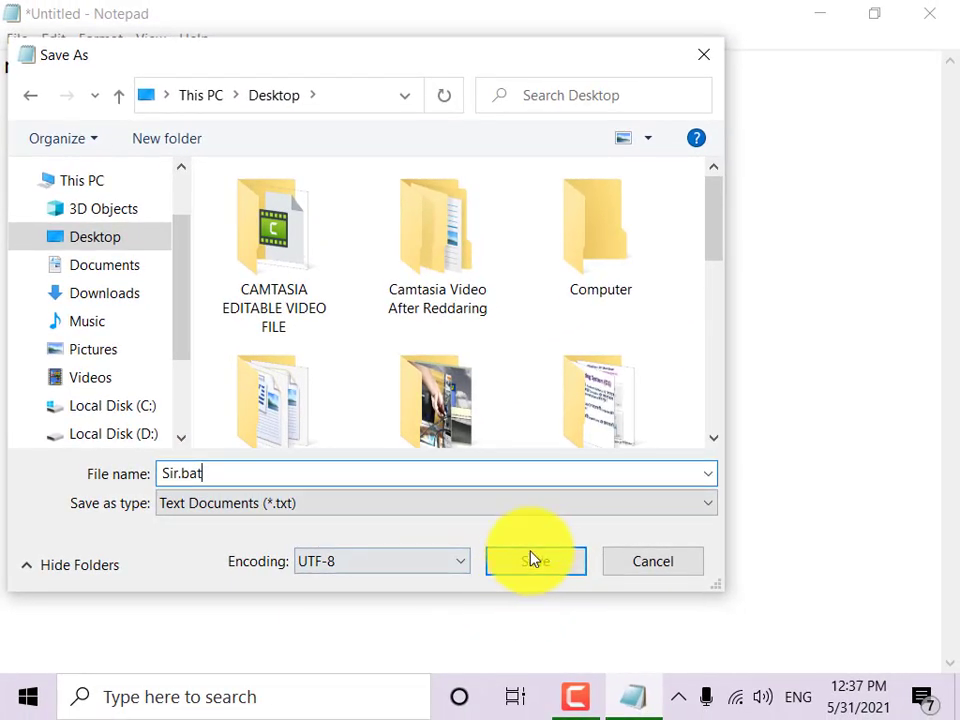
{"action": "left_click", "coordinate": [532, 557]}
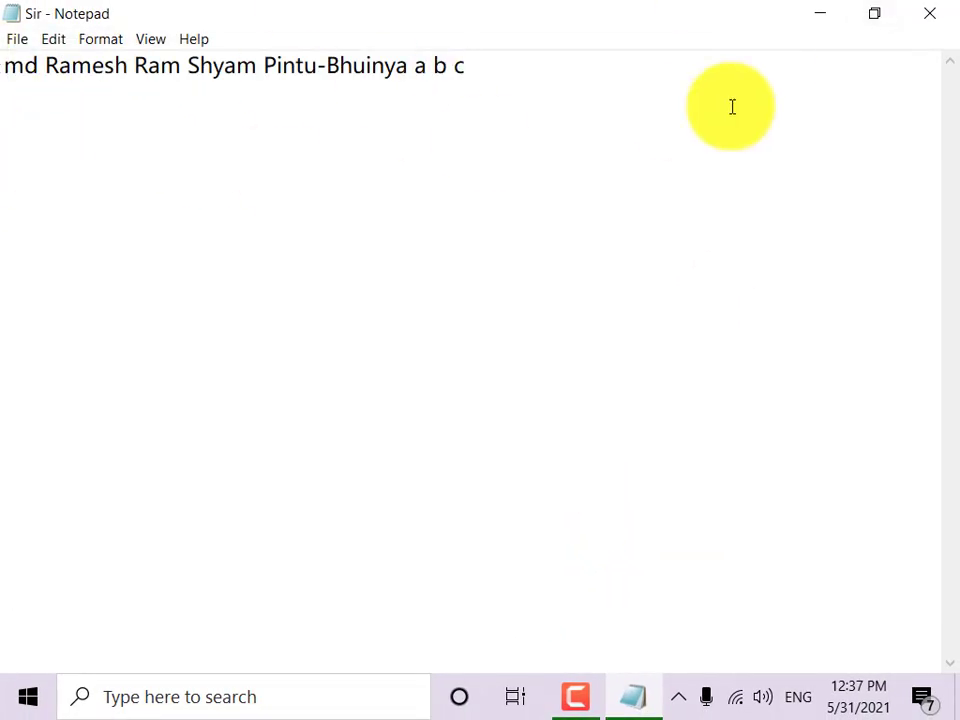
- Close Notepad, refresh the desktop twice, and run Sir.bat to create the folders
{"action": "left_click", "coordinate": [931, 15]}
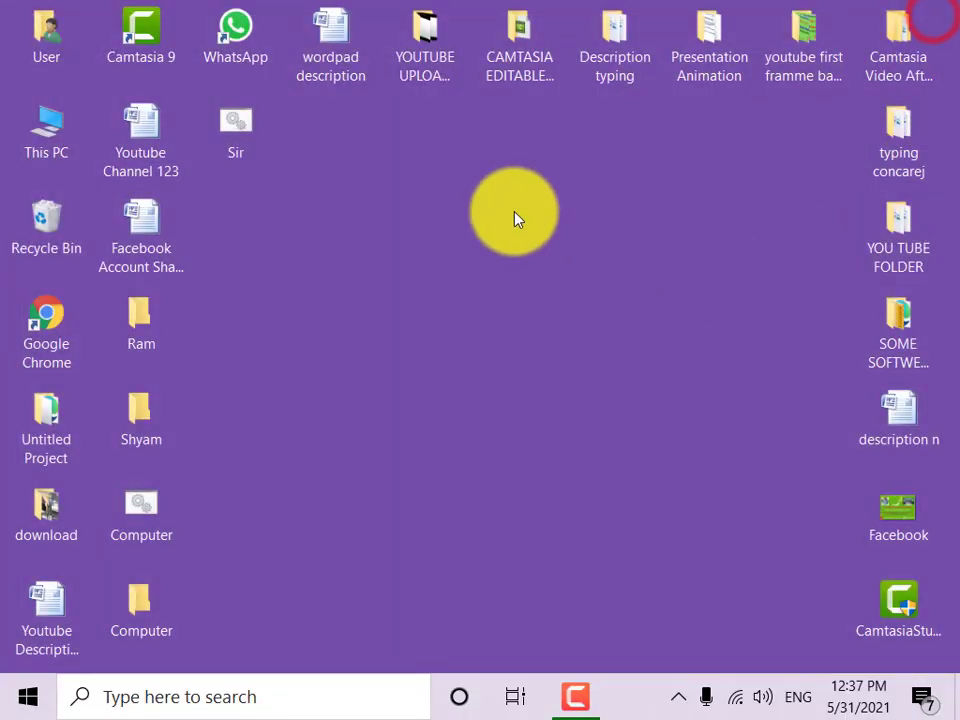
{"action": "right_click", "coordinate": [502, 194]}
{"action": "left_click", "coordinate": [544, 266]}
{"action": "right_click", "coordinate": [418, 195]}
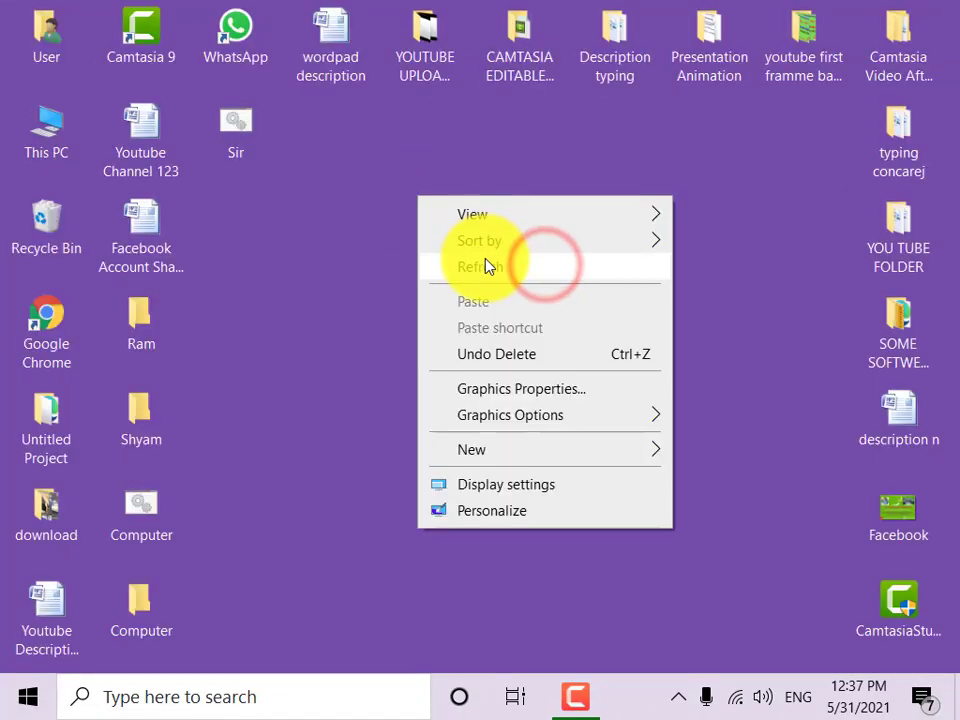
{"action": "left_click", "coordinate": [486, 262]}
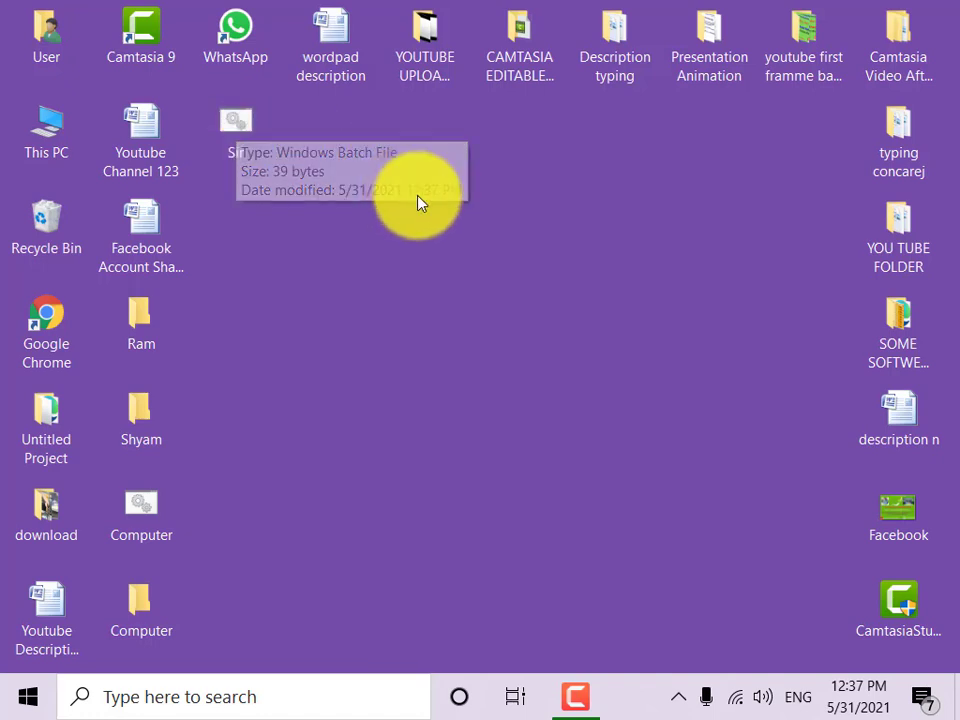
{"action": "left_click", "coordinate": [238, 135]}
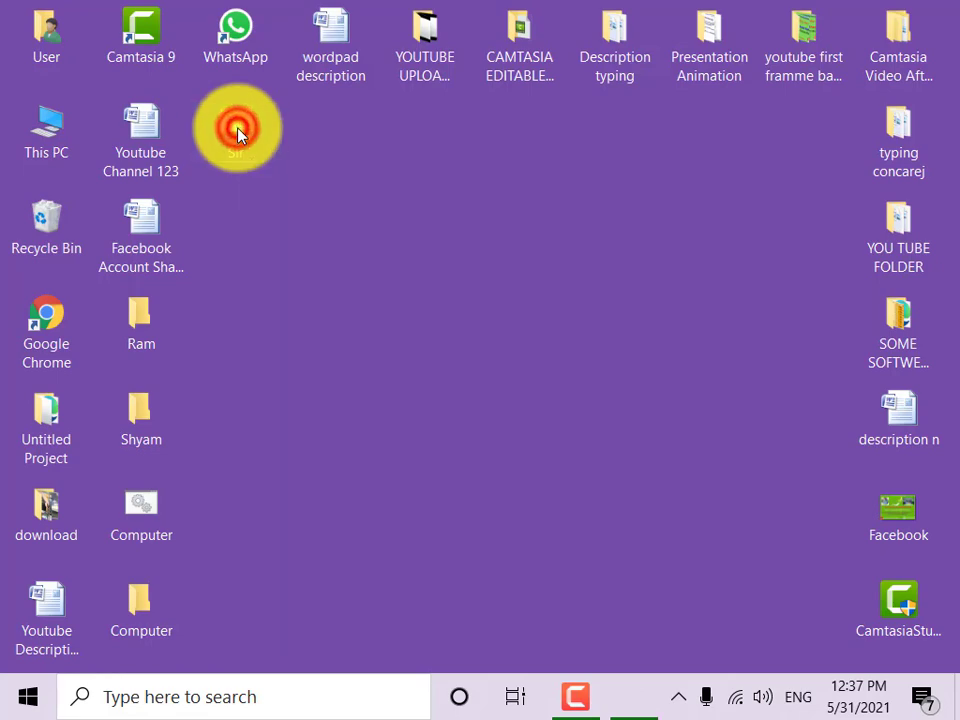